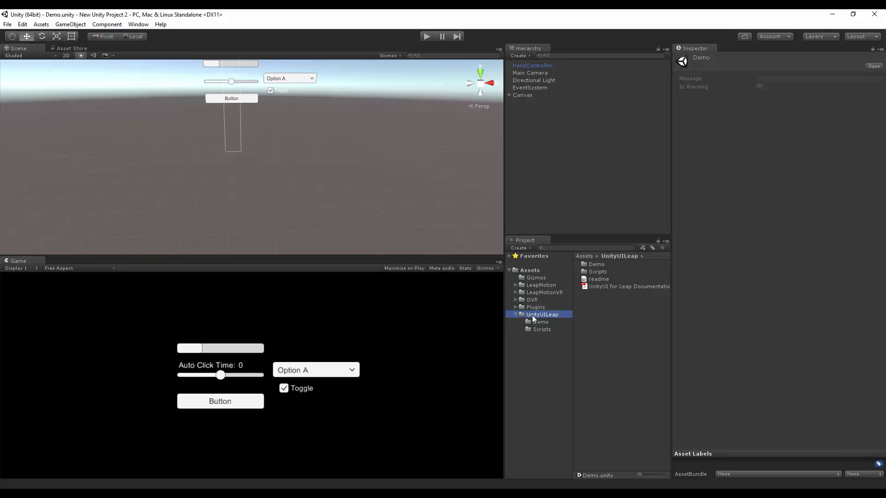
# Step: View the UnityUILeap readme and the Demo folder's contents, and run the demo scene once in play mode
pyautogui.click(602, 278)
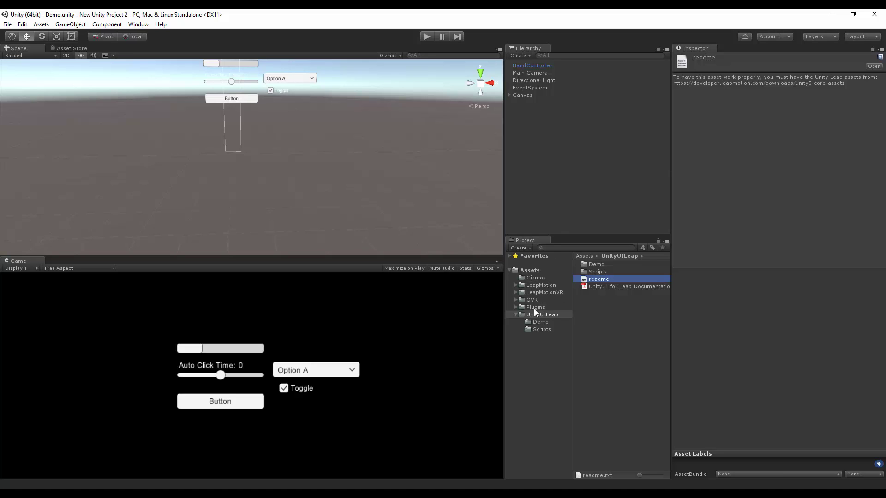
pyautogui.click(537, 322)
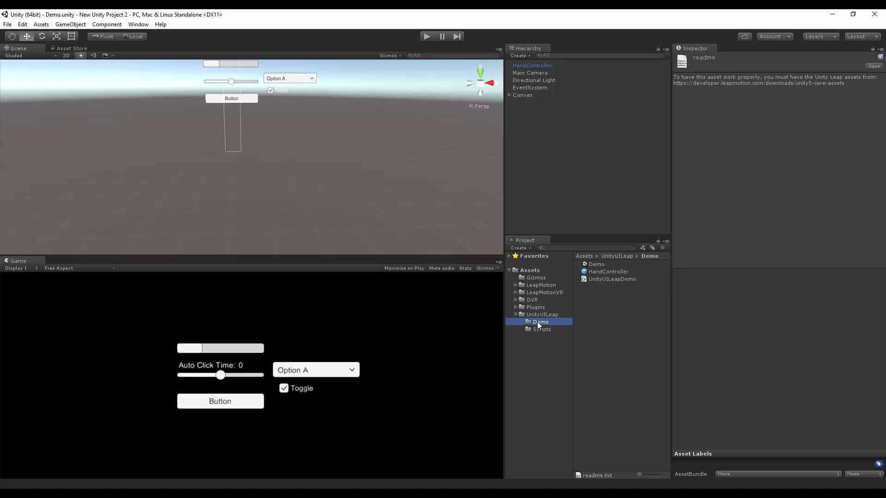
pyautogui.click(424, 39)
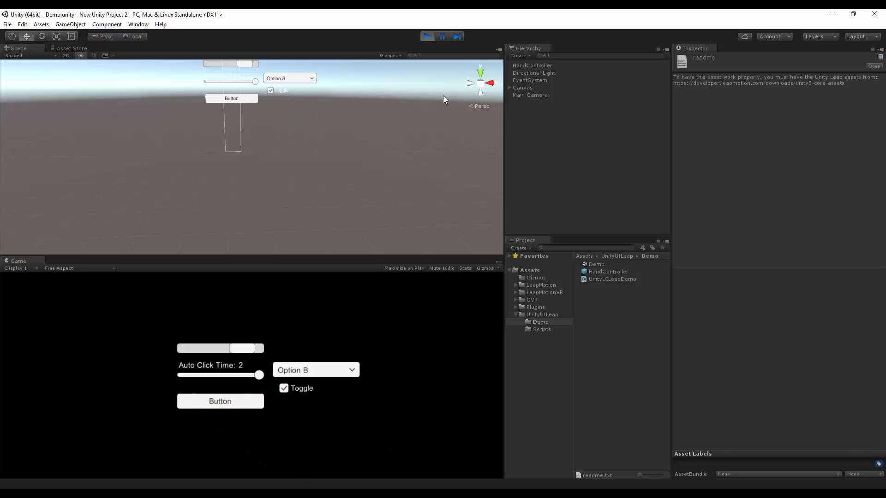
pyautogui.click(429, 37)
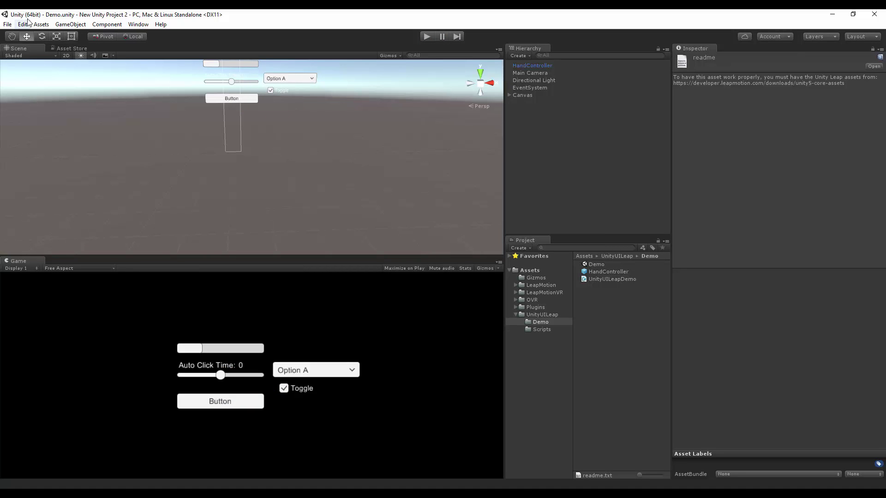
# Step: Create a new scene and give its Main Camera a black background and Perspective projection
pyautogui.click(7, 24)
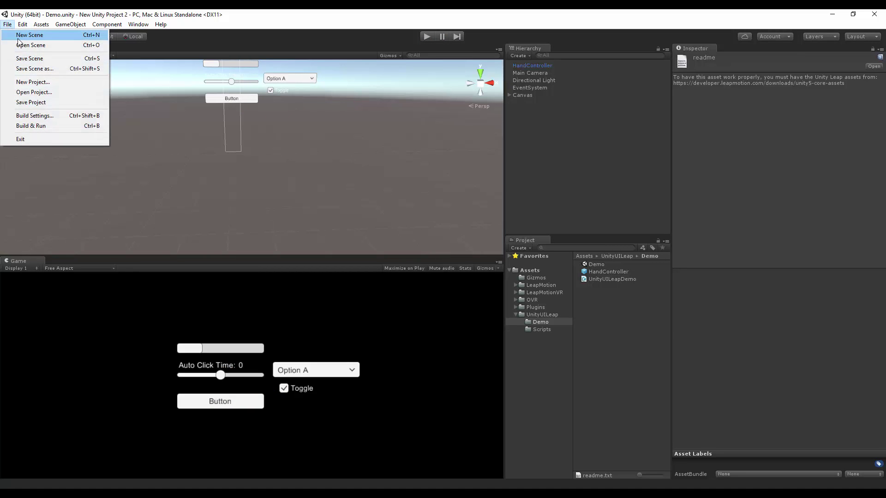
pyautogui.click(18, 36)
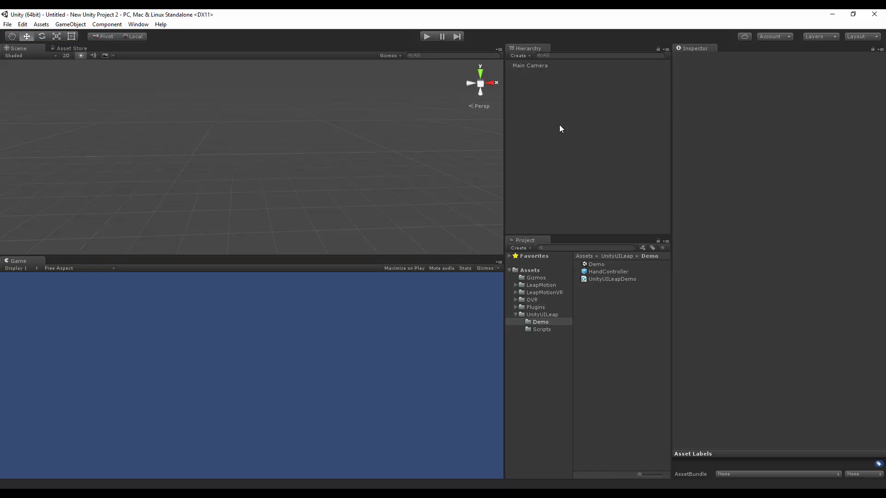
pyautogui.click(531, 65)
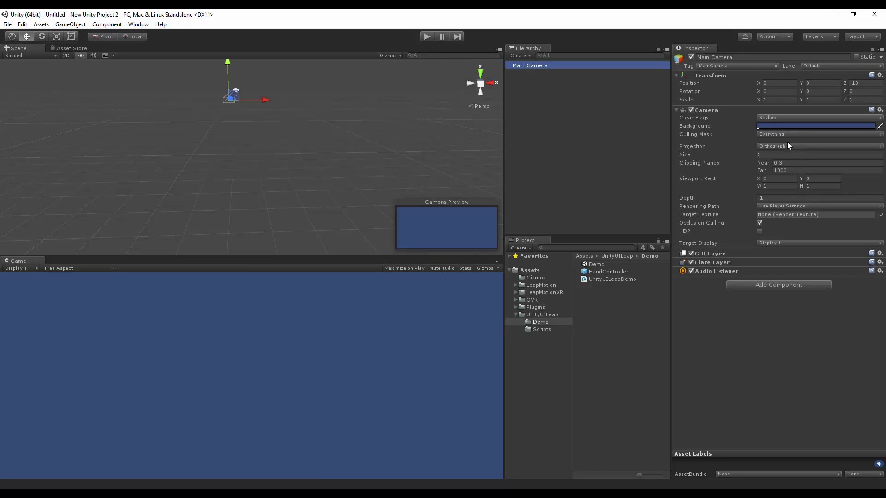
pyautogui.click(766, 126)
pyautogui.moveTo(529, 323); pyautogui.dragTo(530, 340)
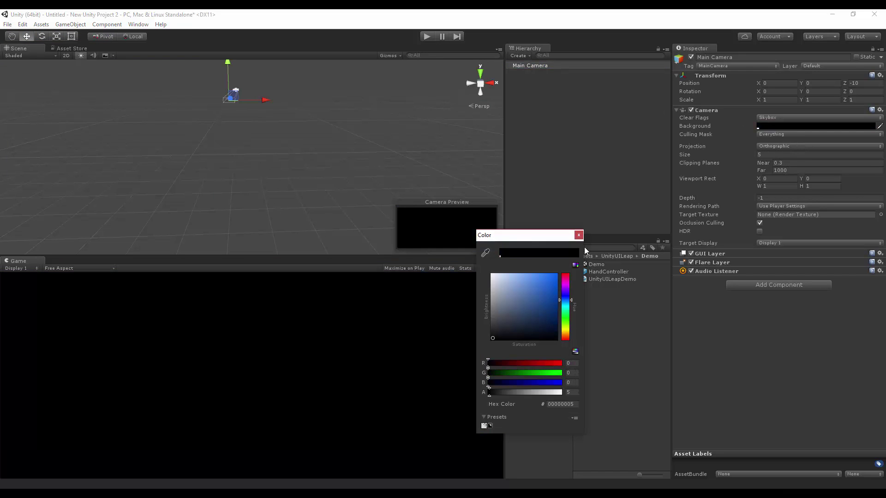
pyautogui.click(579, 235)
pyautogui.click(784, 146)
pyautogui.click(785, 157)
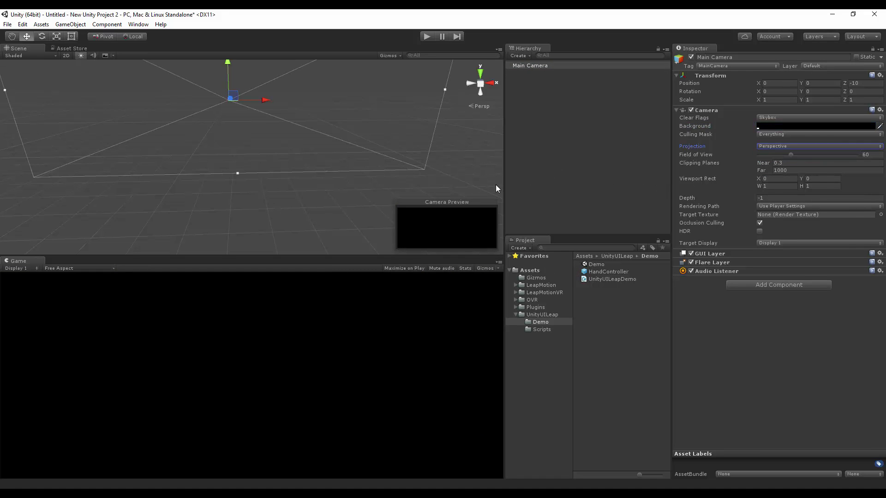
# Step: Add the Canvas prefab from Assets to the scene and move it in front of the camera, to about X -10, Y 0, Z 308
pyautogui.click(531, 271)
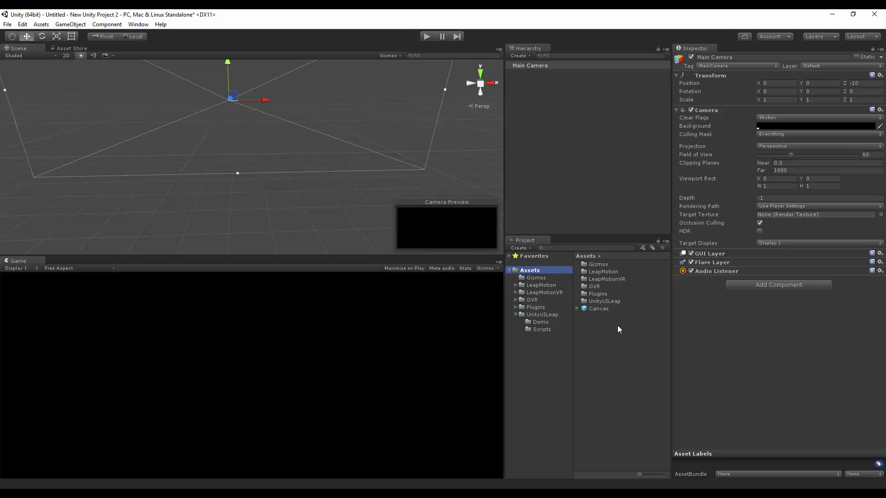
pyautogui.moveTo(601, 310); pyautogui.dragTo(568, 198)
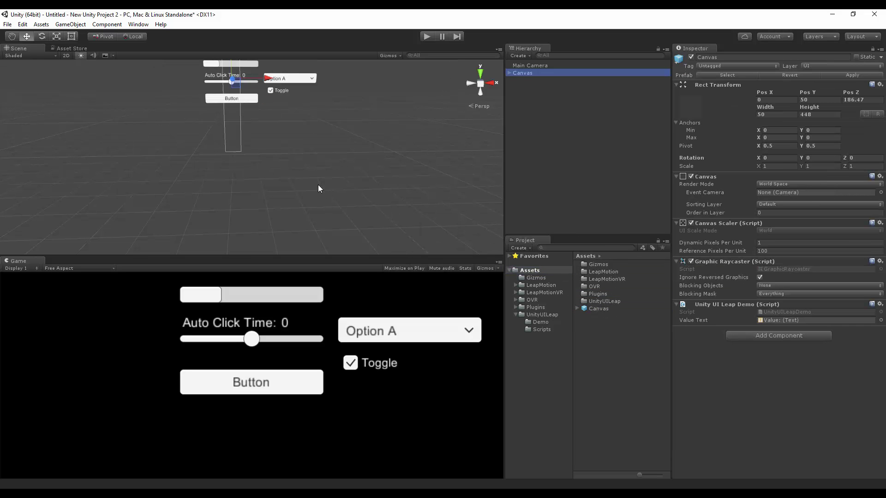
pyautogui.keyDown('alt'); pyautogui.moveTo(300, 190); pyautogui.dragTo(276, 190); pyautogui.keyUp('alt')
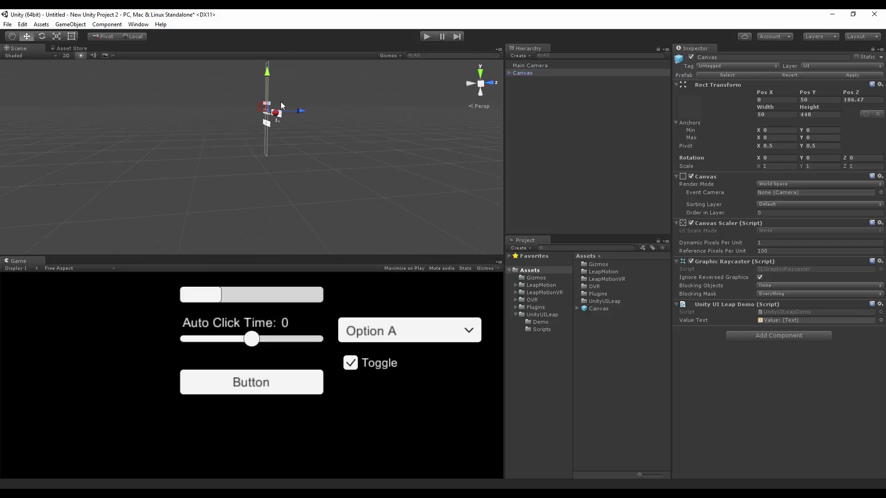
pyautogui.moveTo(302, 112)
pyautogui.mouseDown()
pyautogui.moveTo(326, 113)
pyautogui.moveTo(300, 108)
pyautogui.moveTo(292, 94)
pyautogui.moveTo(299, 126)
pyautogui.moveTo(316, 110)
pyautogui.mouseUp()
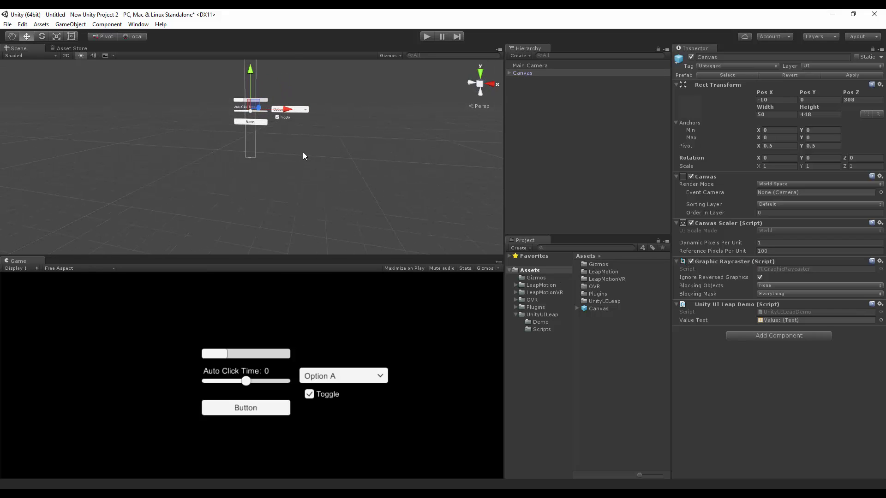
pyautogui.doubleClick(541, 73)
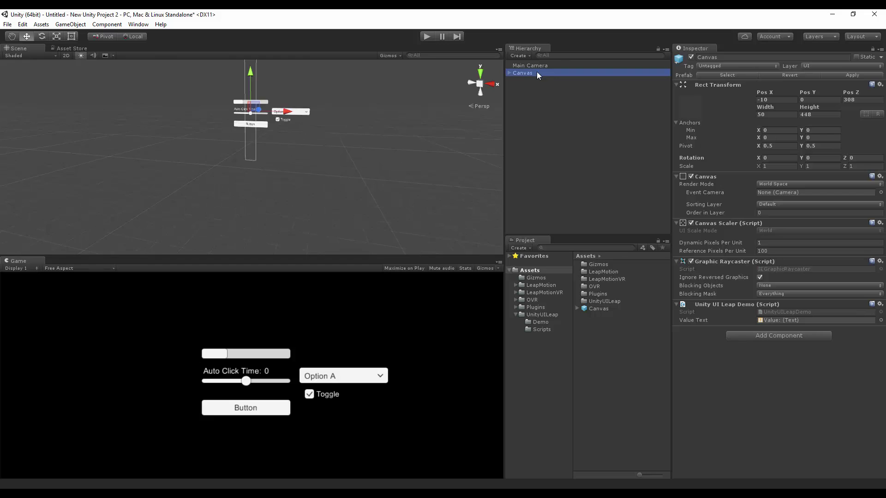
pyautogui.doubleClick(542, 65)
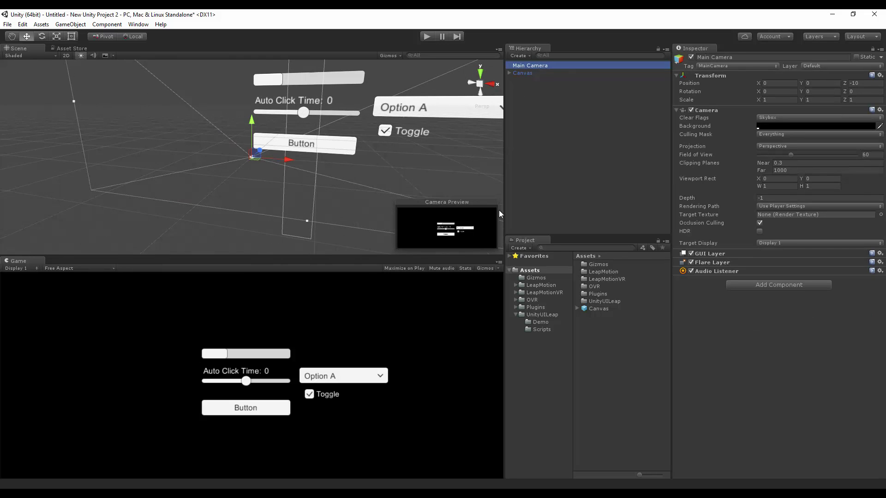
# Step: Search the project assets for "handco" and place the LeapMotion HandController prefab in the scene
pyautogui.click(557, 248)
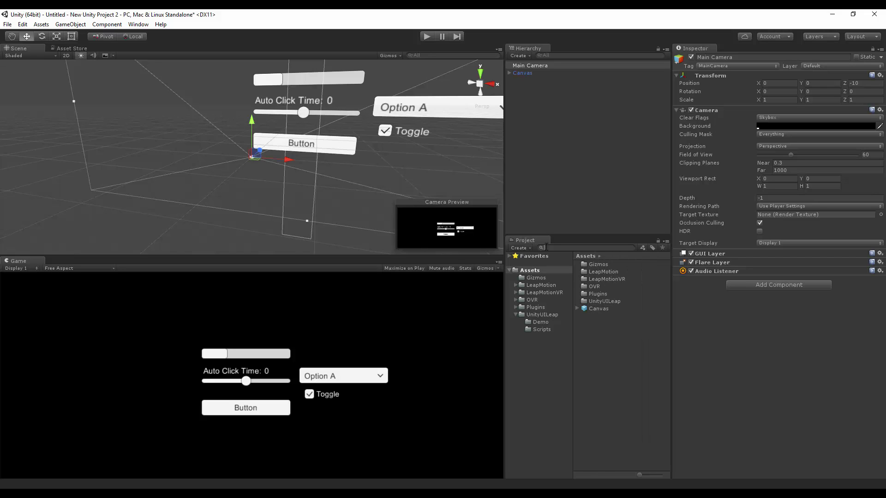
pyautogui.write('handco')
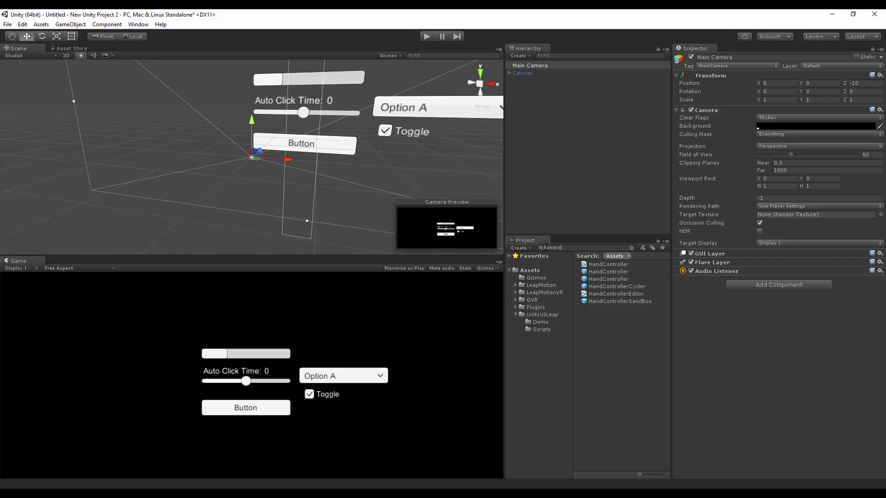
pyautogui.click(608, 272)
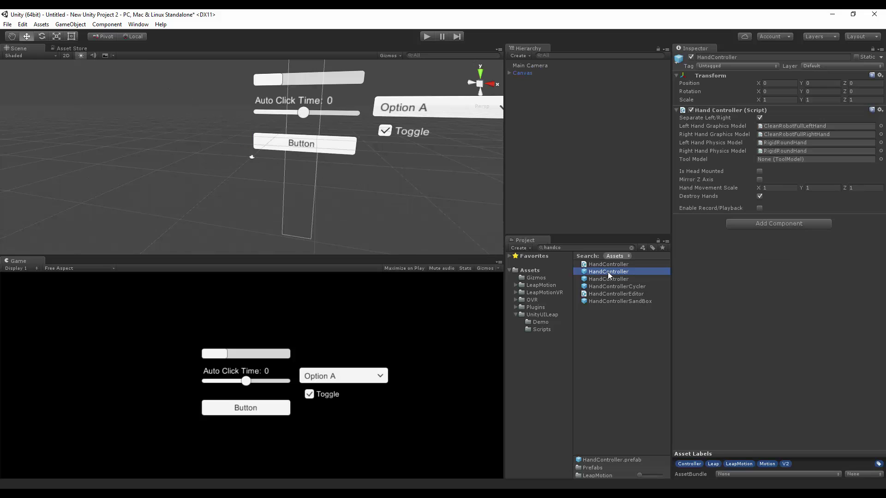
pyautogui.click(605, 277)
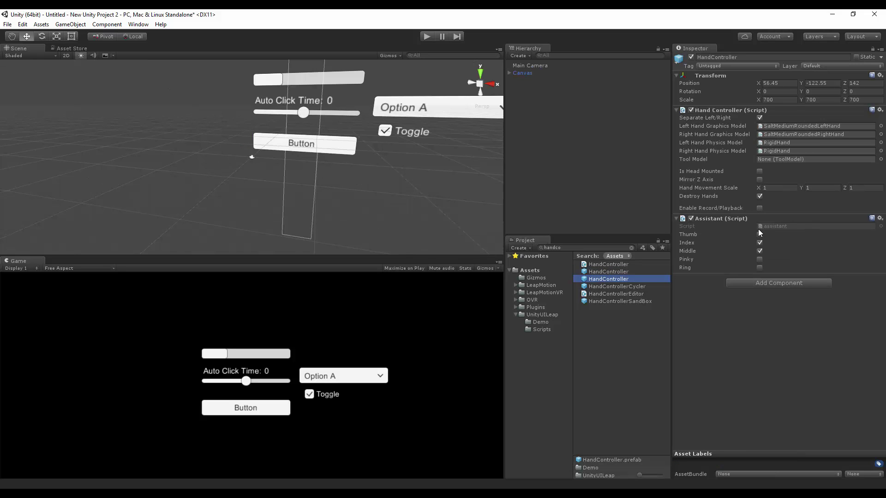
pyautogui.click(603, 272)
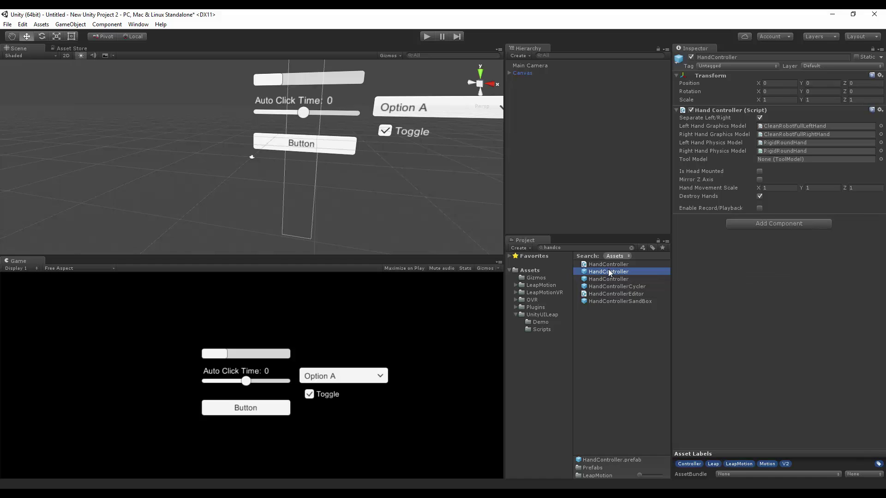
pyautogui.moveTo(608, 272); pyautogui.dragTo(299, 190)
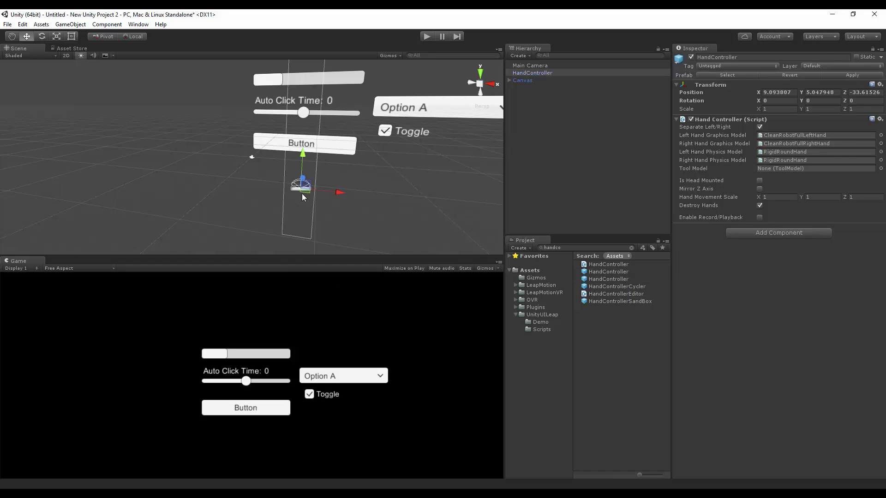
# Step: Set the HandController's scale to 700 on the X, Y and Z axes
pyautogui.click(787, 109)
pyautogui.write('700')
pyautogui.click(825, 111)
pyautogui.write('7')
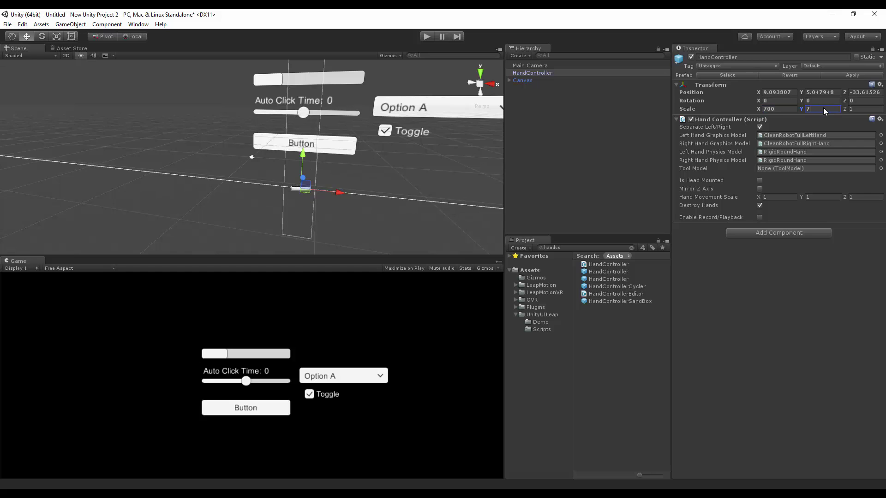
pyautogui.write('00')
pyautogui.press('Tab')
pyautogui.write('700')
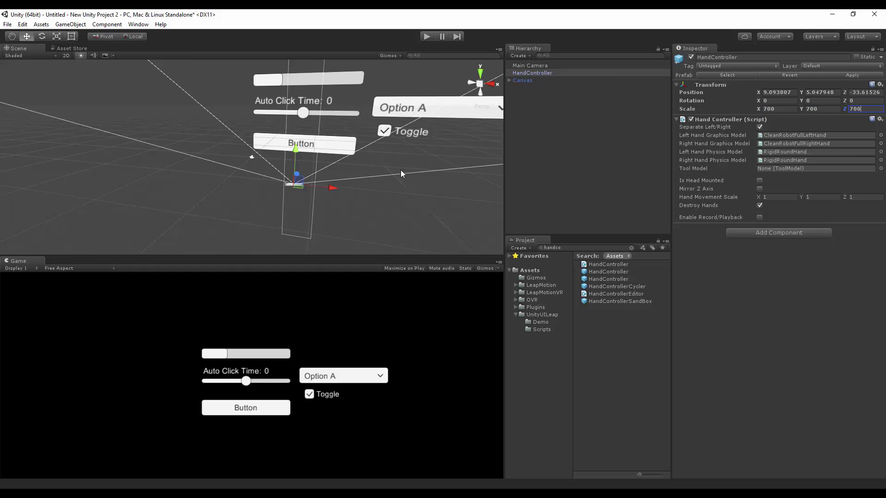
# Step: Align the HandController with the Canvas by nesting it under the Canvas, setting its position to 0, 0, 0 and returning it to the root level
pyautogui.keyDown('alt'); pyautogui.moveTo(400, 171); pyautogui.dragTo(376, 201); pyautogui.keyUp('alt')
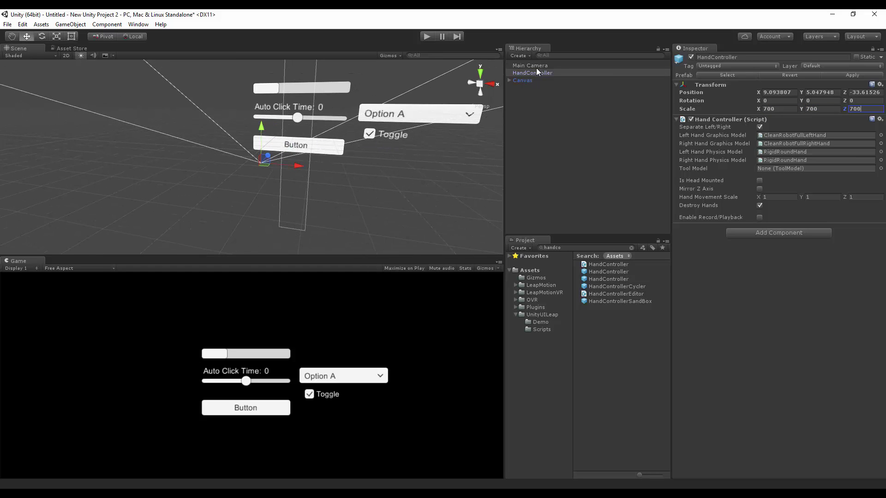
pyautogui.moveTo(535, 72); pyautogui.dragTo(527, 81)
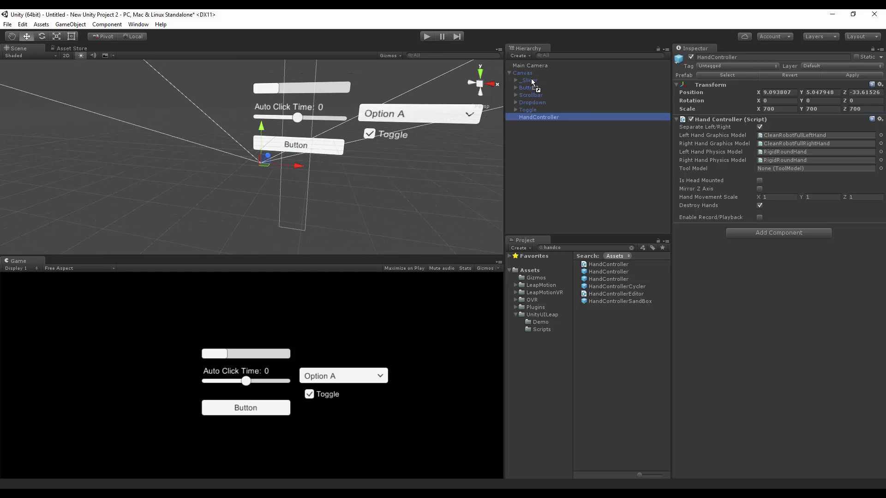
pyautogui.click(796, 93)
pyautogui.write('0')
pyautogui.press('Return')
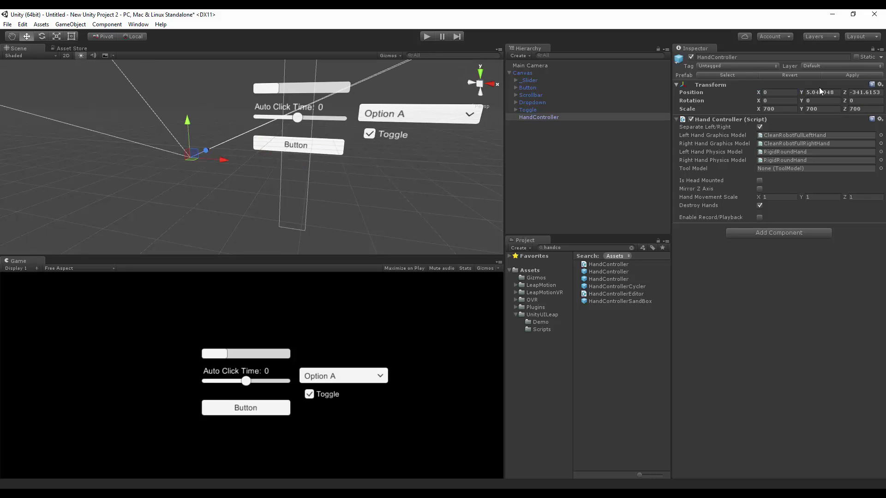
pyautogui.click(820, 86)
pyautogui.click(820, 92)
pyautogui.click(799, 86)
pyautogui.click(821, 93)
pyautogui.write('0')
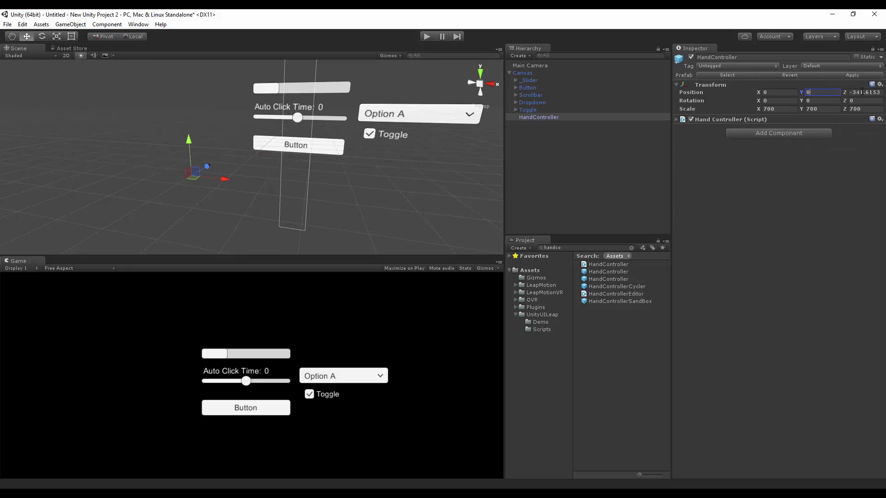
pyautogui.click(862, 92)
pyautogui.write('0')
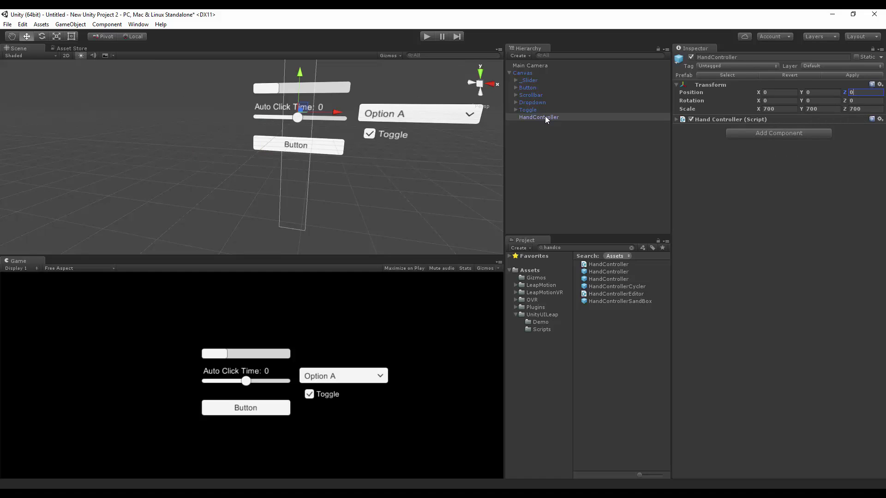
pyautogui.moveTo(544, 115); pyautogui.dragTo(533, 69)
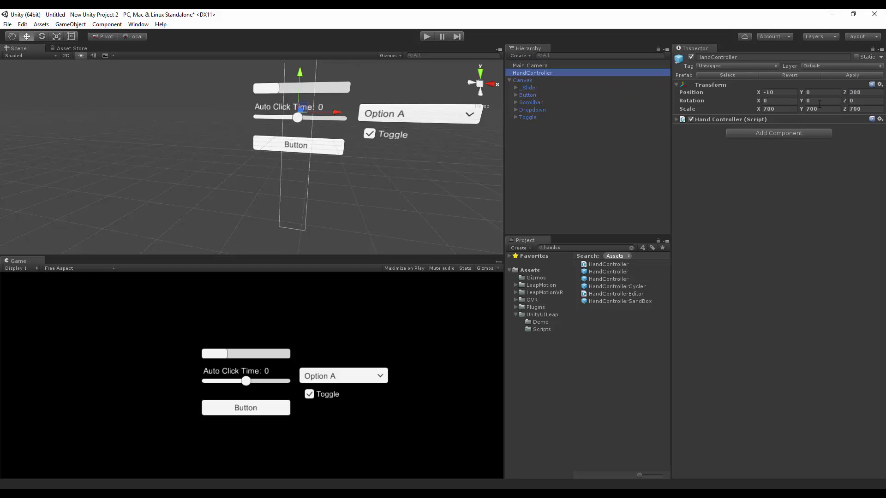
# Step: Move the HandController below and slightly in front of the Canvas, to about Y -144 and Z 258
pyautogui.moveTo(802, 92); pyautogui.dragTo(167, 199)
pyautogui.doubleClick(534, 73)
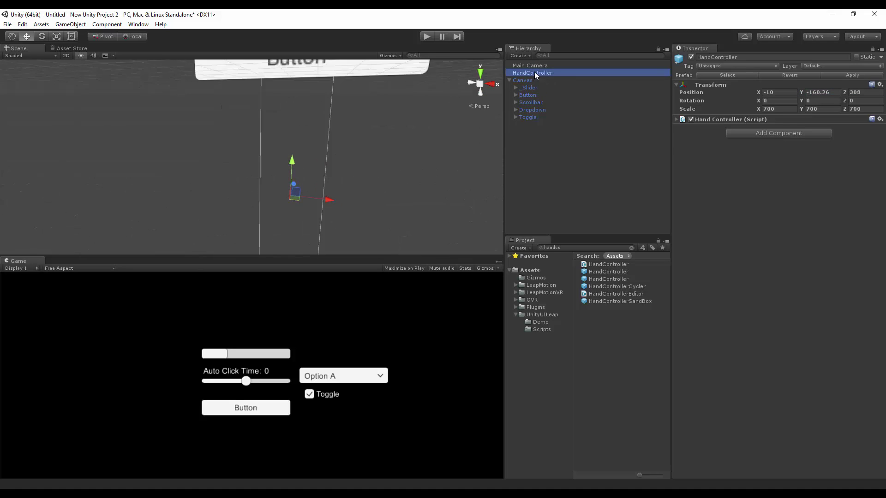
pyautogui.click(676, 119)
pyautogui.scroll(-6, 334, 178)
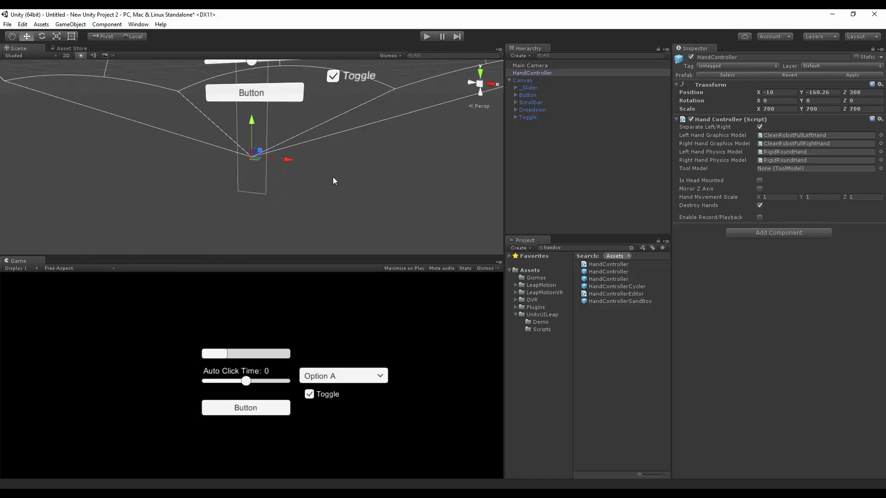
pyautogui.keyDown('alt'); pyautogui.moveTo(311, 173); pyautogui.dragTo(295, 166); pyautogui.keyUp('alt')
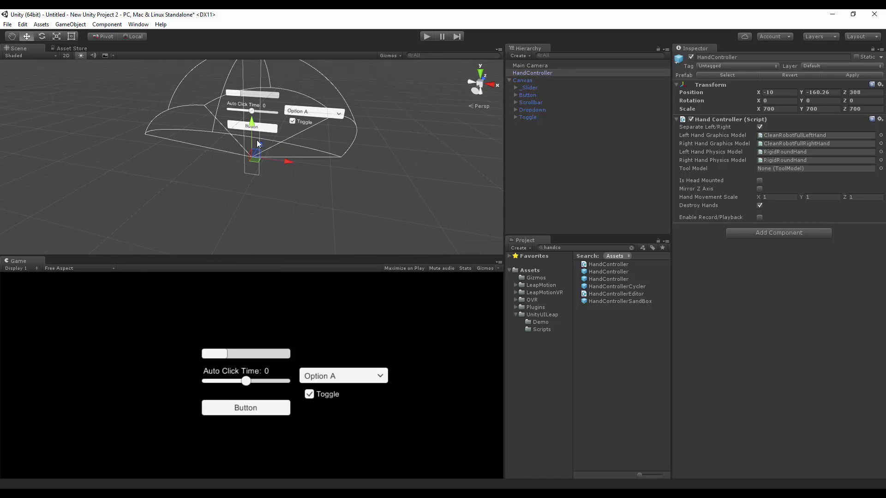
pyautogui.moveTo(252, 133)
pyautogui.mouseDown()
pyautogui.moveTo(253, 125)
pyautogui.moveTo(256, 148)
pyautogui.mouseUp()
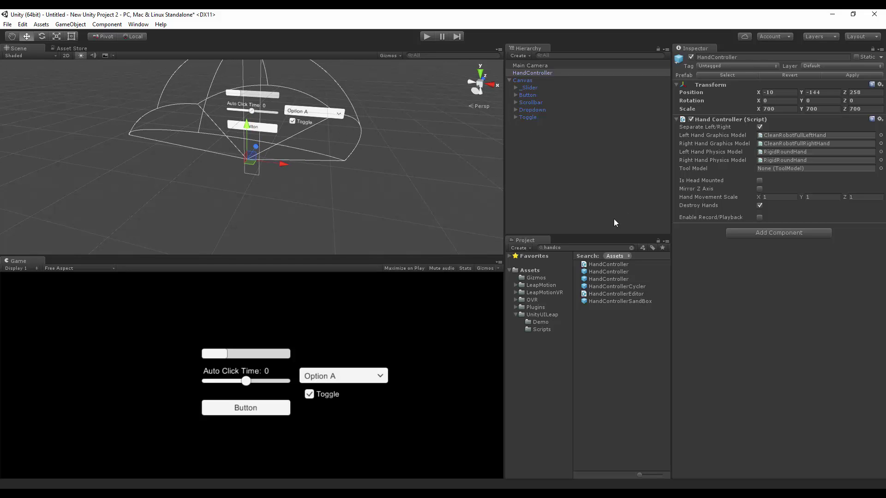
# Step: Attach the LeapEventSystem script from UnityUILeap's Scripts folder to the HandController
pyautogui.click(543, 330)
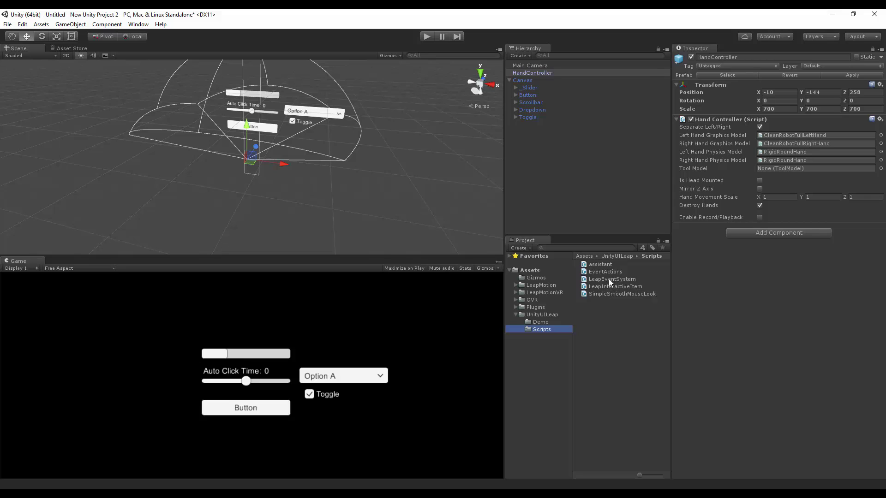
pyautogui.moveTo(608, 279); pyautogui.dragTo(759, 303)
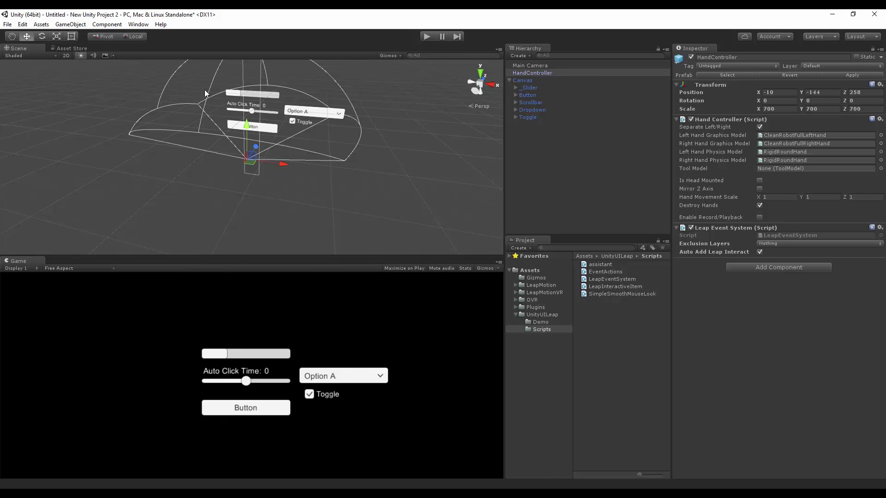
# Step: Add a UI Event System object to the scene, and test the hand in a short Play mode run
pyautogui.click(509, 80)
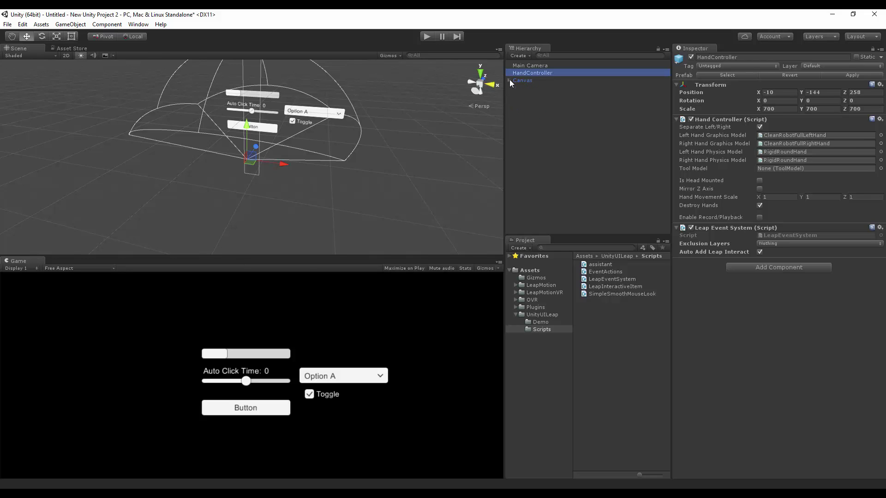
pyautogui.click(71, 24)
pyautogui.moveTo(59, 97)
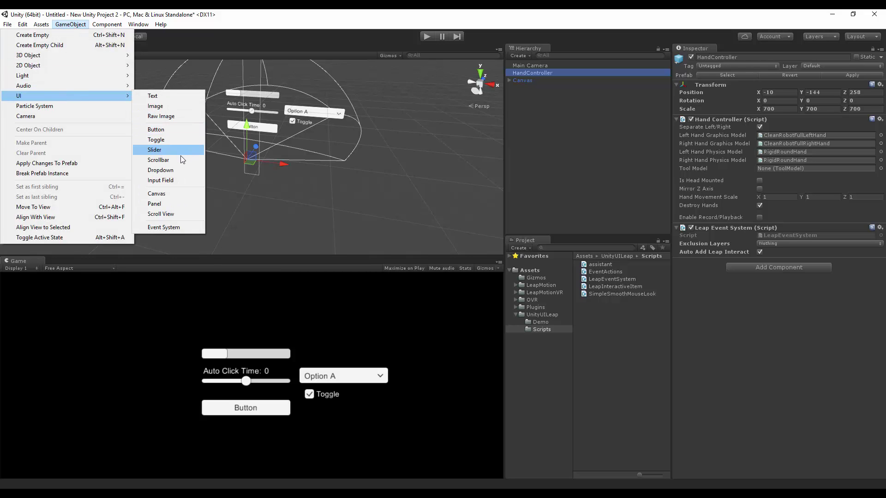
pyautogui.click(171, 227)
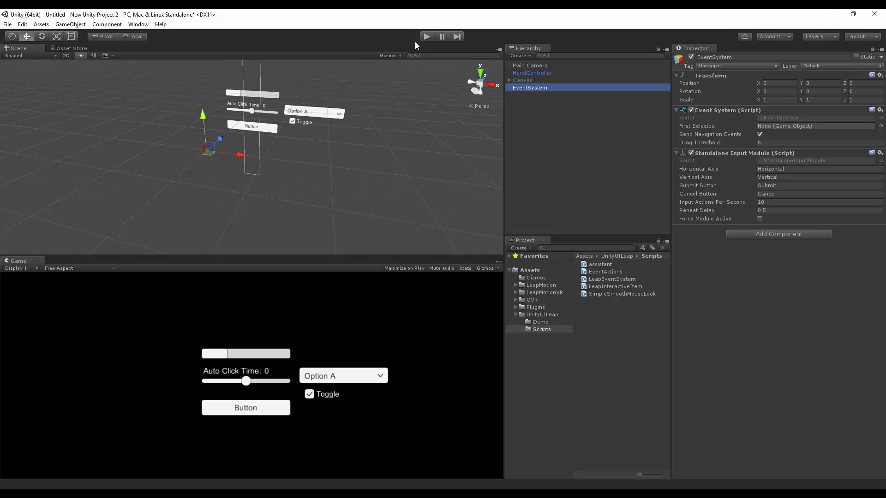
pyautogui.click(427, 37)
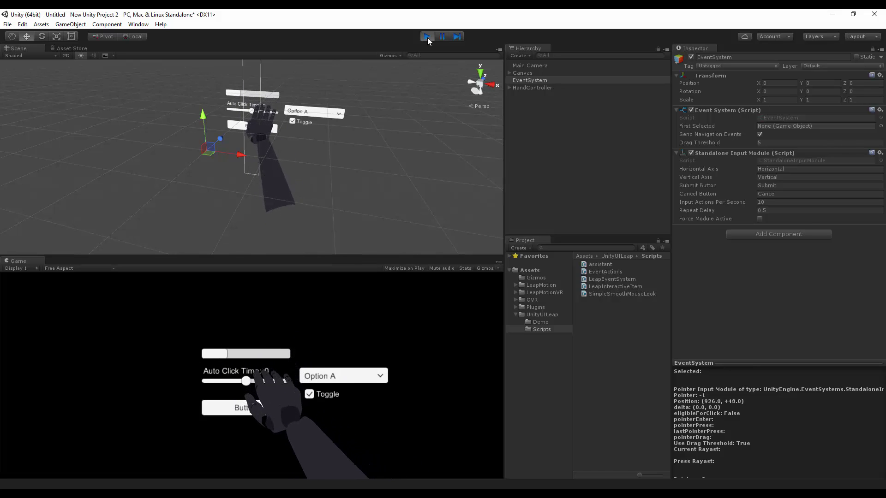
pyautogui.click(427, 36)
# Step: Attach the assistant script from UnityUILeap's Scripts folder to the HandController and run the scene in Play mode
pyautogui.click(530, 73)
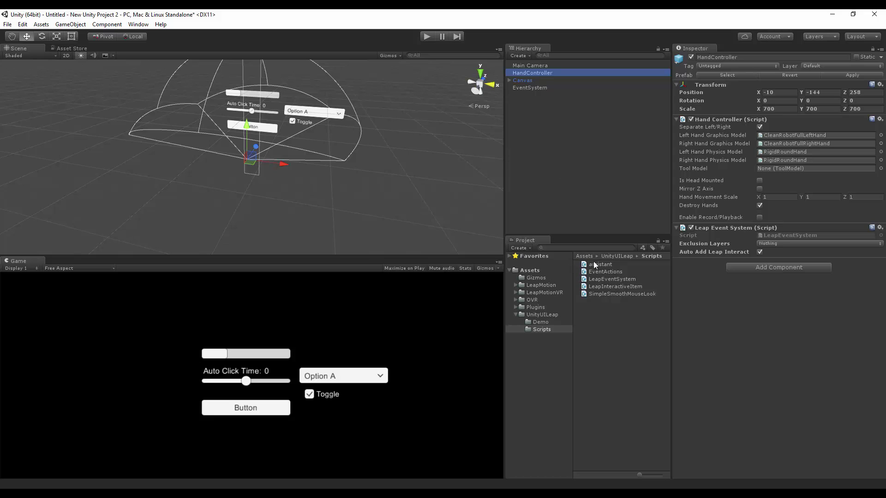
pyautogui.moveTo(594, 264); pyautogui.dragTo(722, 326)
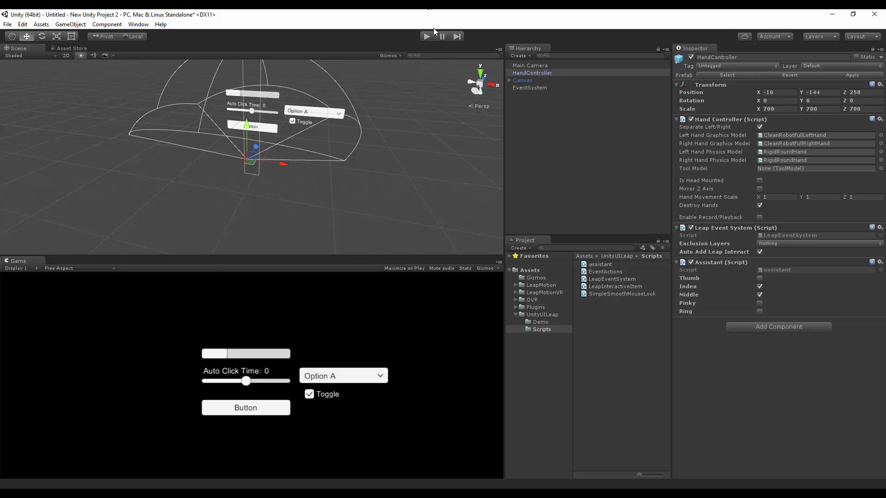
pyautogui.click(421, 35)
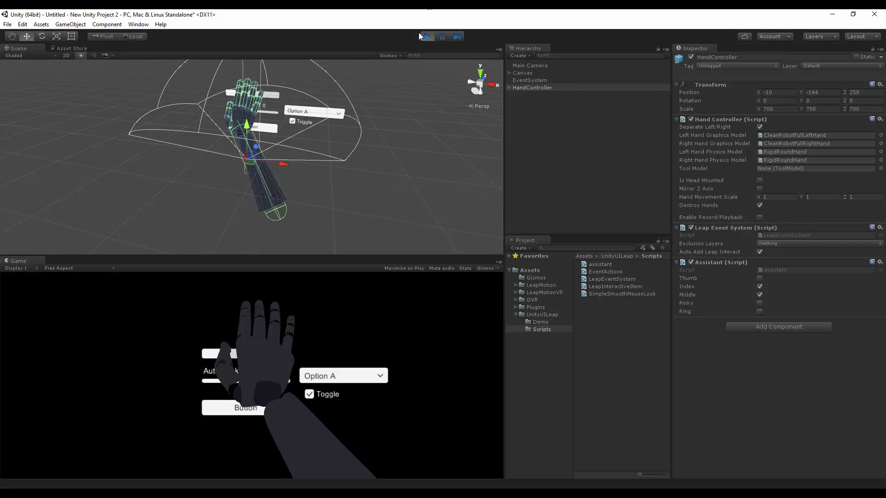